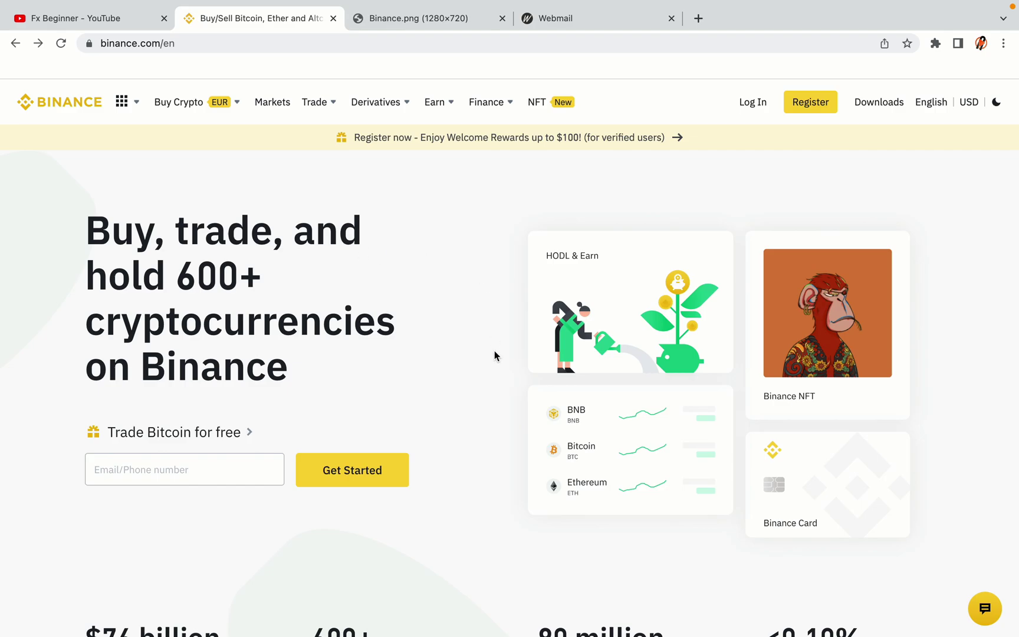
# - Look through the Binance homepage sections, from trading statistics and popular cryptocurrencies to app downloads, security and help
pyautogui.scroll(-5, 495, 354)
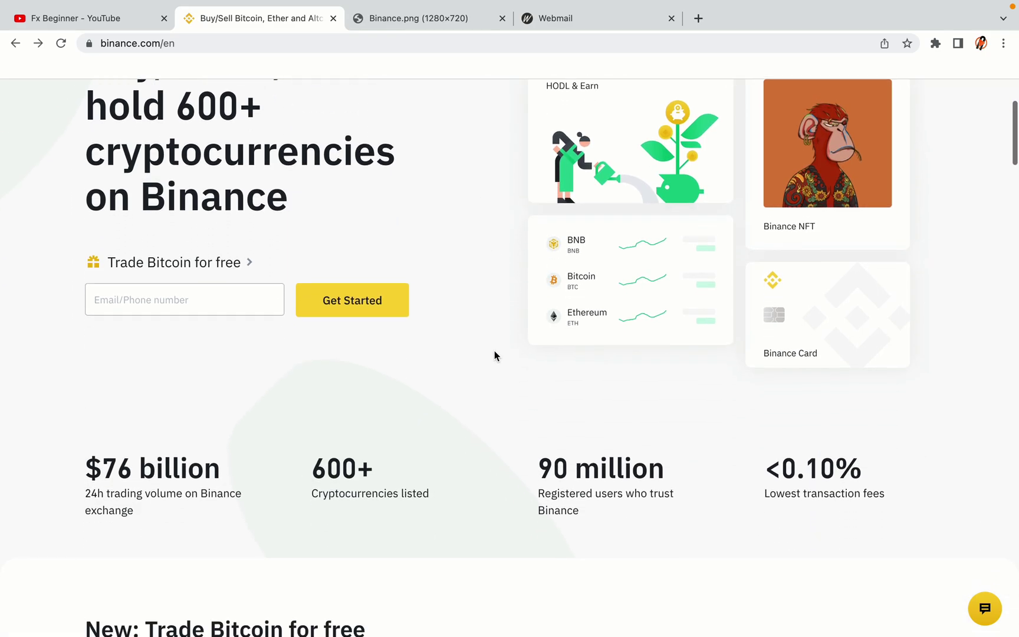
pyautogui.scroll(-5, 494, 355)
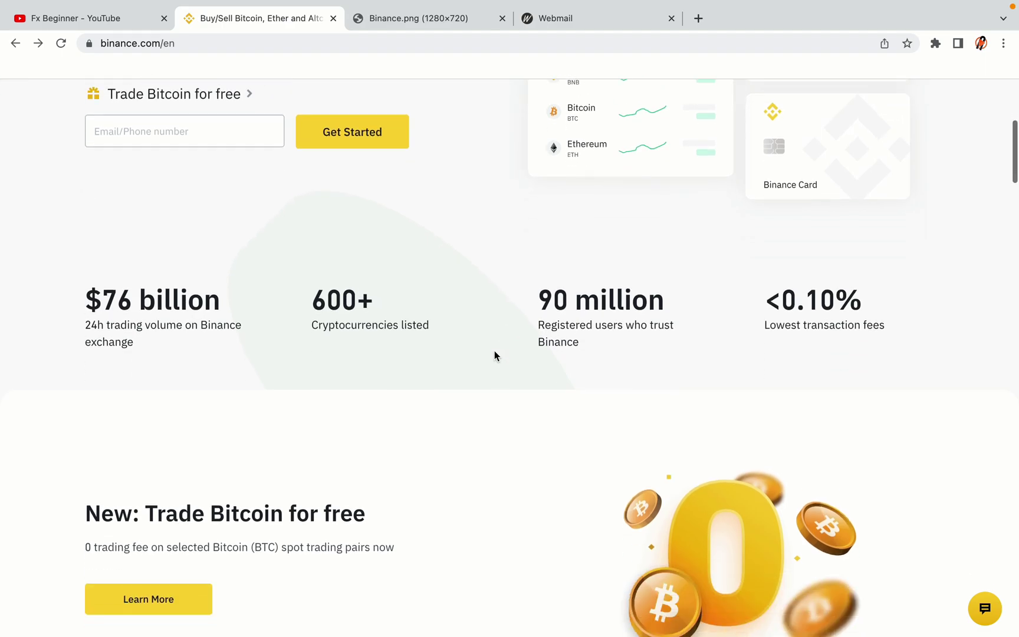
pyautogui.scroll(-1, 494, 355)
pyautogui.scroll(3, 494, 355)
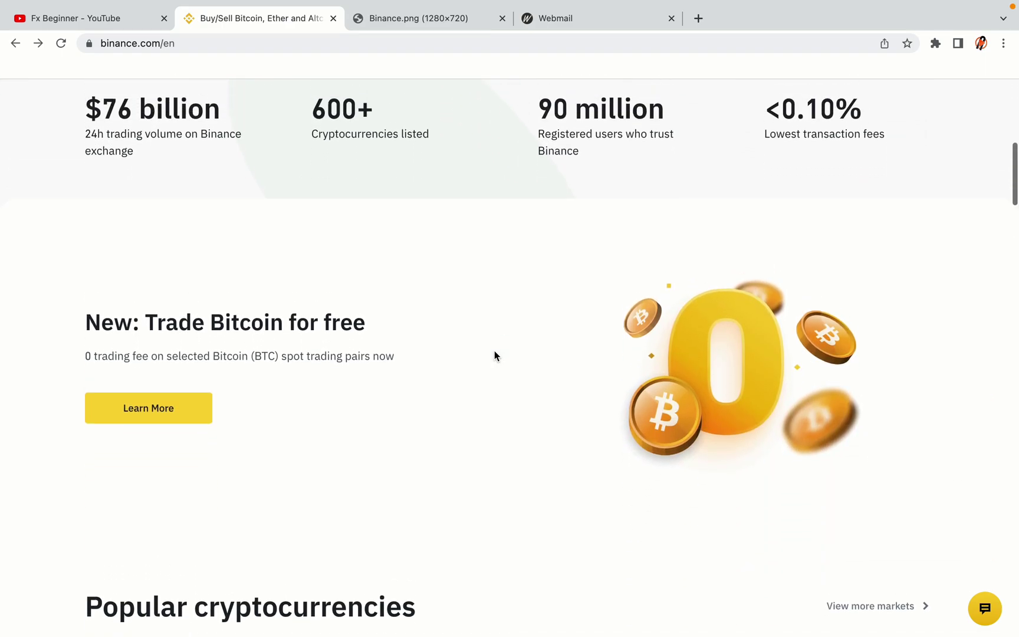
pyautogui.scroll(-8, 494, 353)
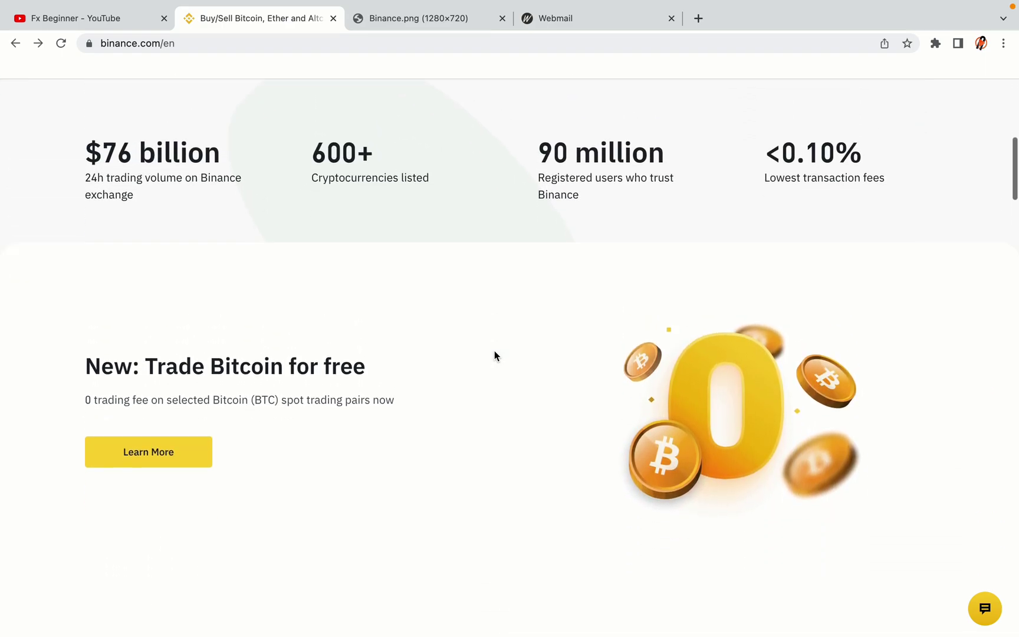
pyautogui.scroll(-2, 494, 354)
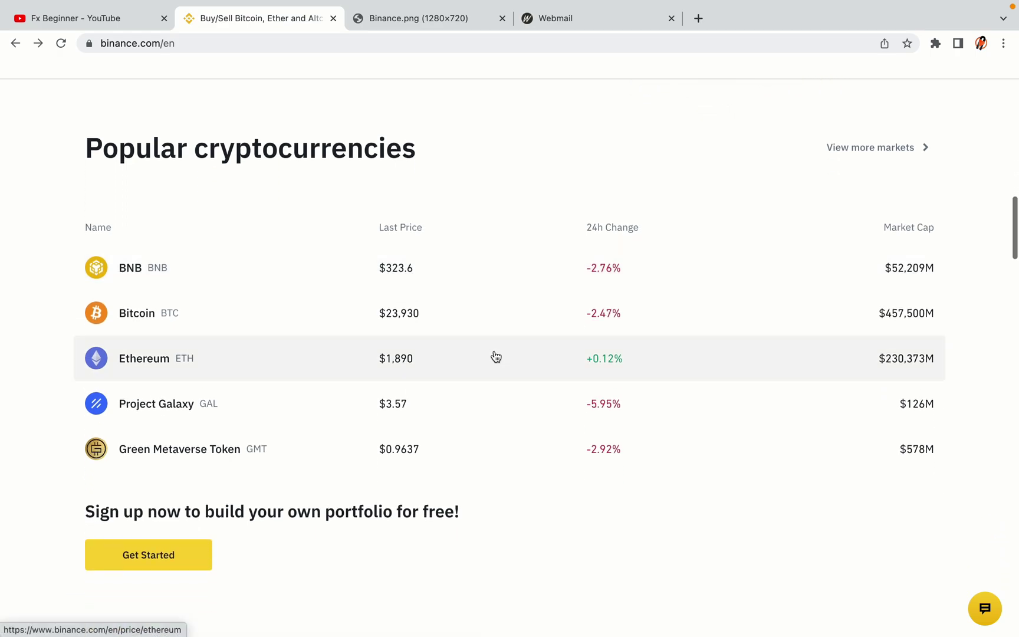
pyautogui.scroll(-8, 496, 357)
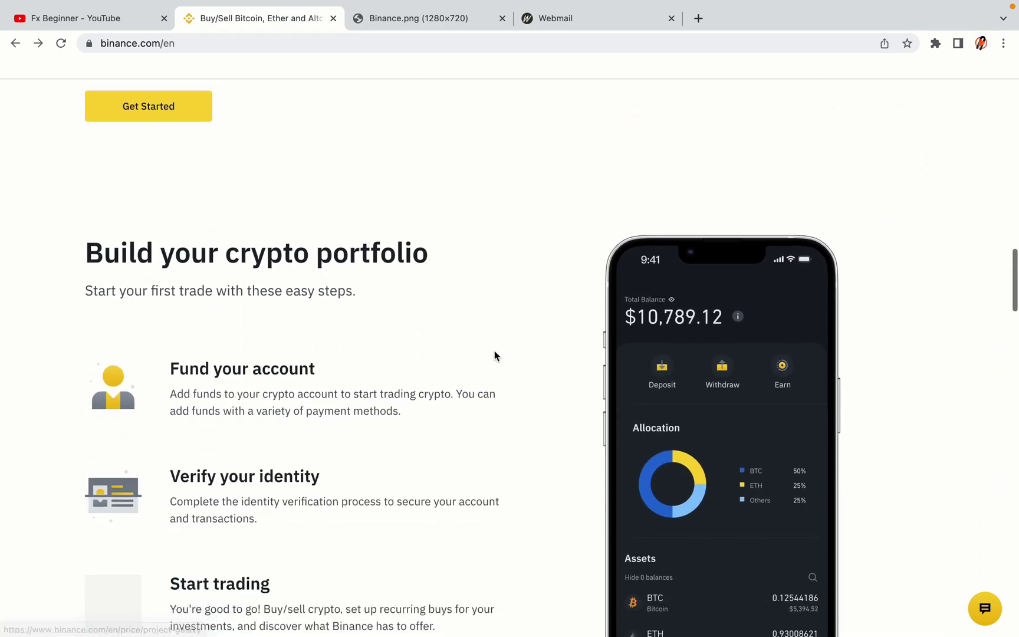
pyautogui.scroll(-1, 494, 354)
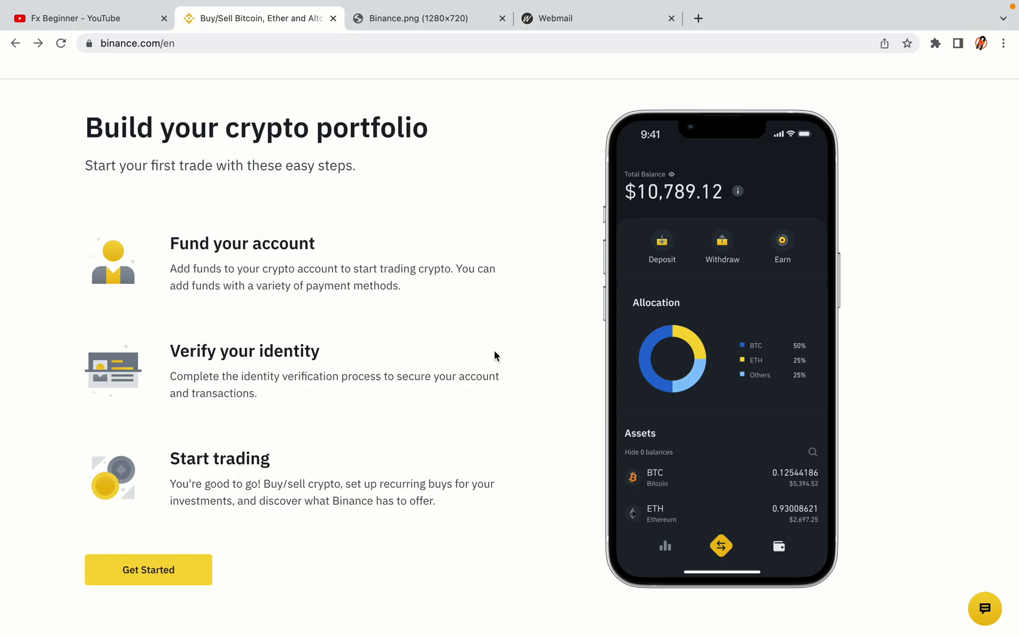
pyautogui.scroll(-9, 494, 355)
pyautogui.scroll(-9, 495, 357)
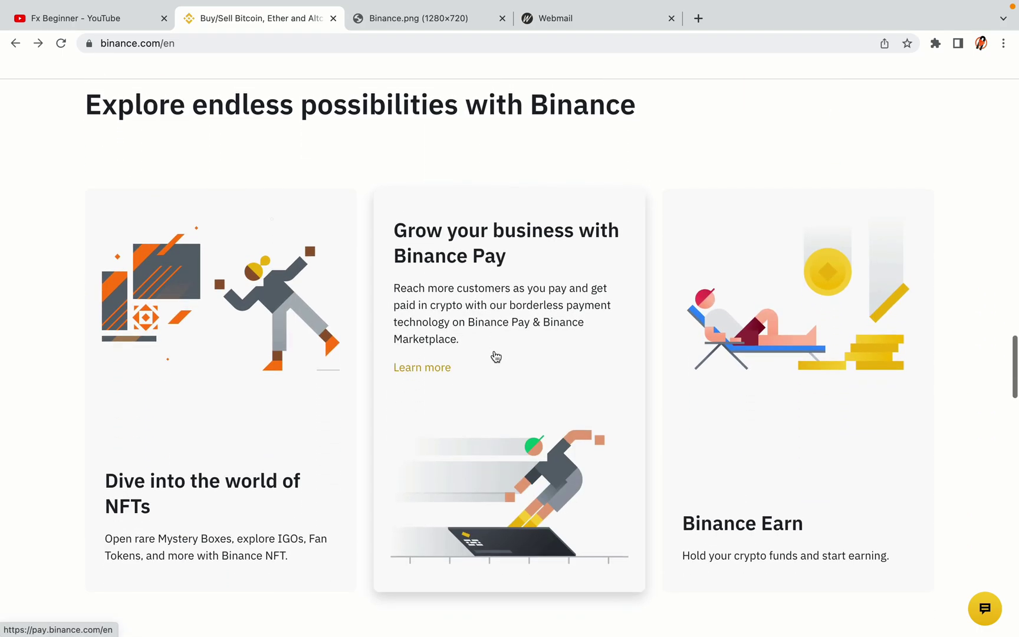
pyautogui.scroll(-2, 494, 356)
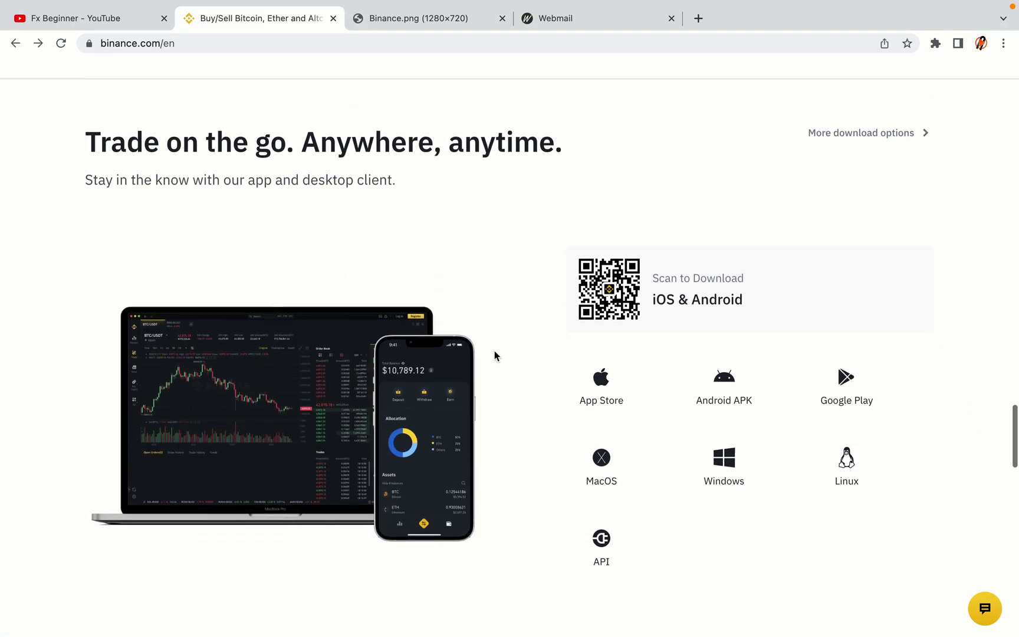
pyautogui.scroll(-8, 494, 356)
pyautogui.scroll(-2, 494, 356)
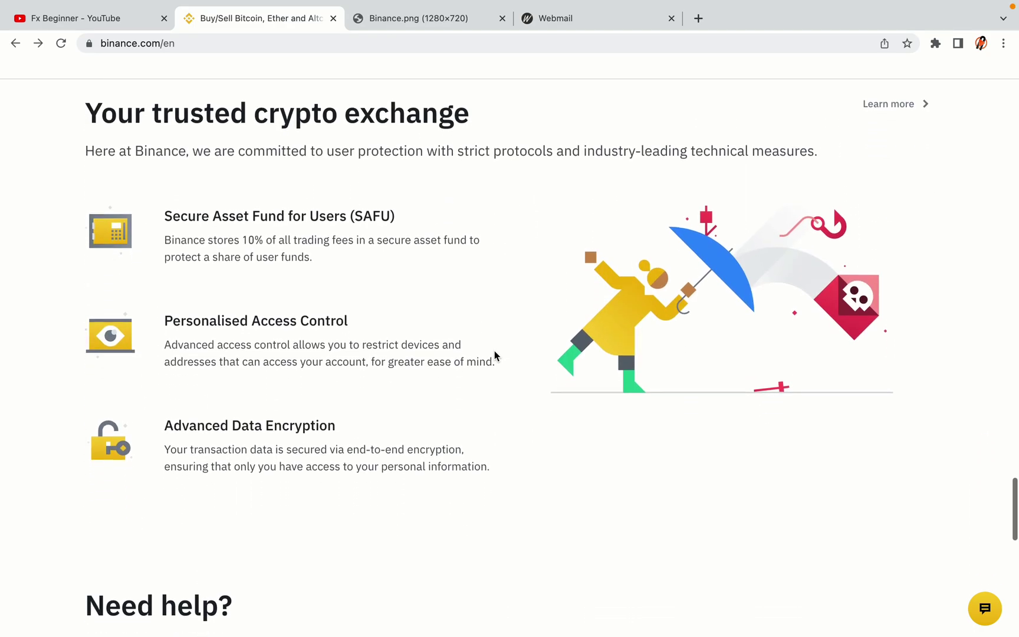
pyautogui.scroll(-7, 494, 353)
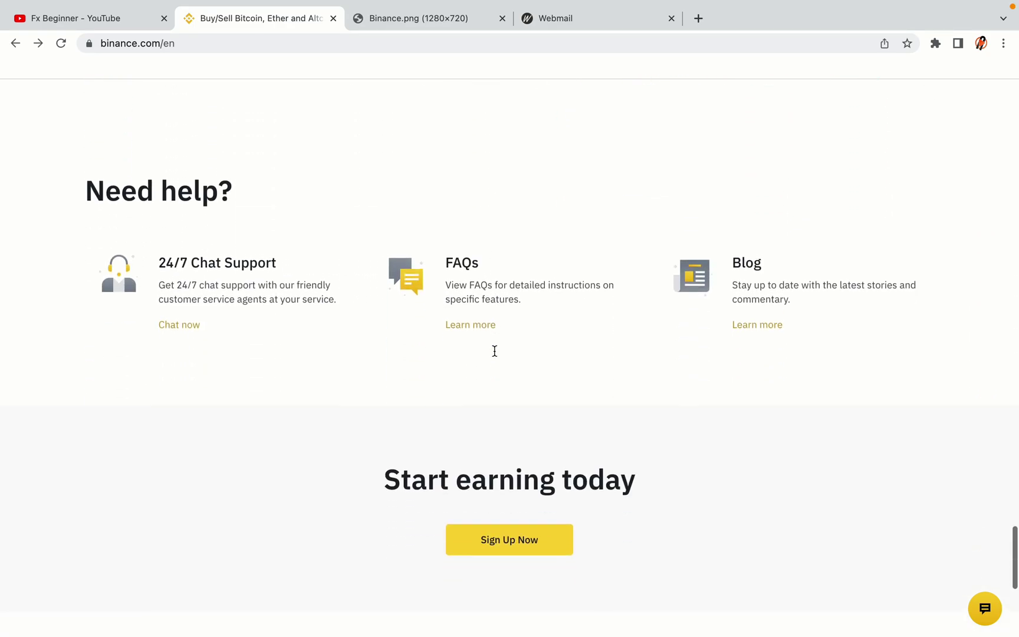
pyautogui.scroll(4, 494, 355)
pyautogui.scroll(20, 494, 356)
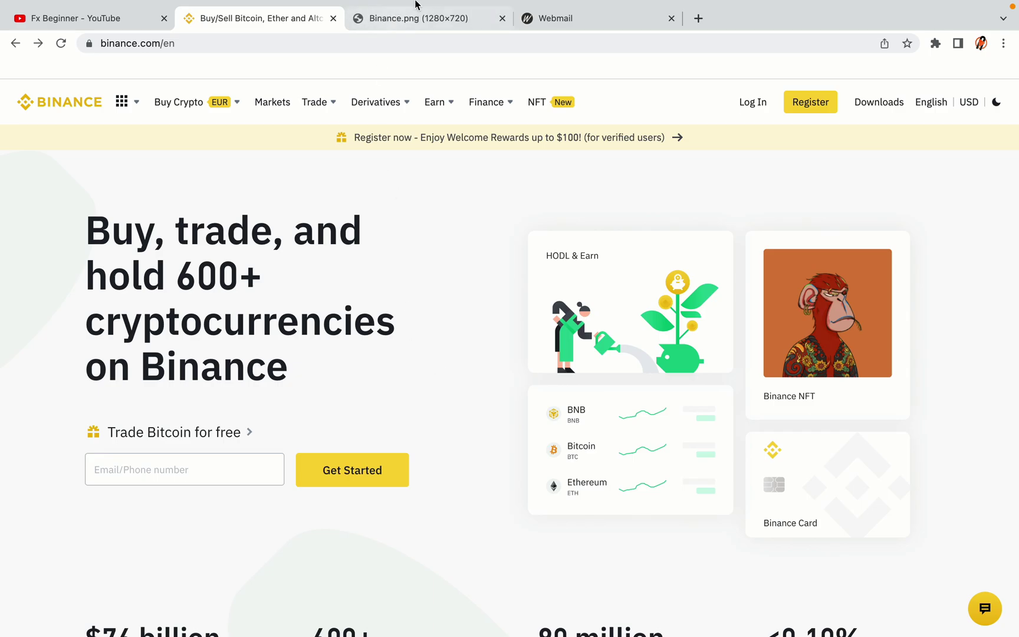
pyautogui.click(425, 16)
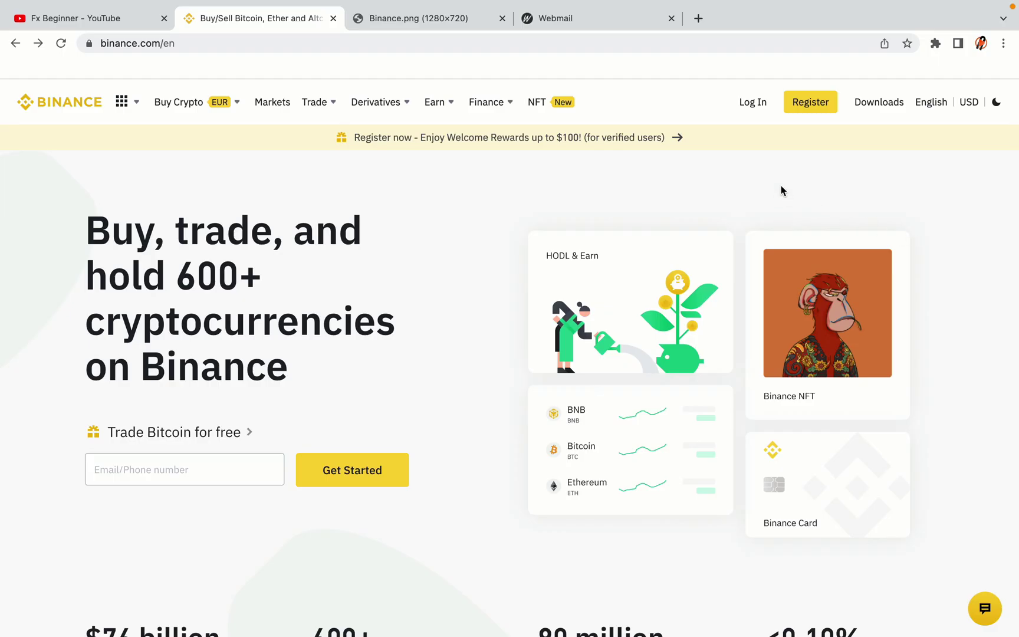
# - Register a personal Binance account by email, entering the personal email and account password and agreeing to the Terms of Service and Privacy Policy
pyautogui.click(819, 109)
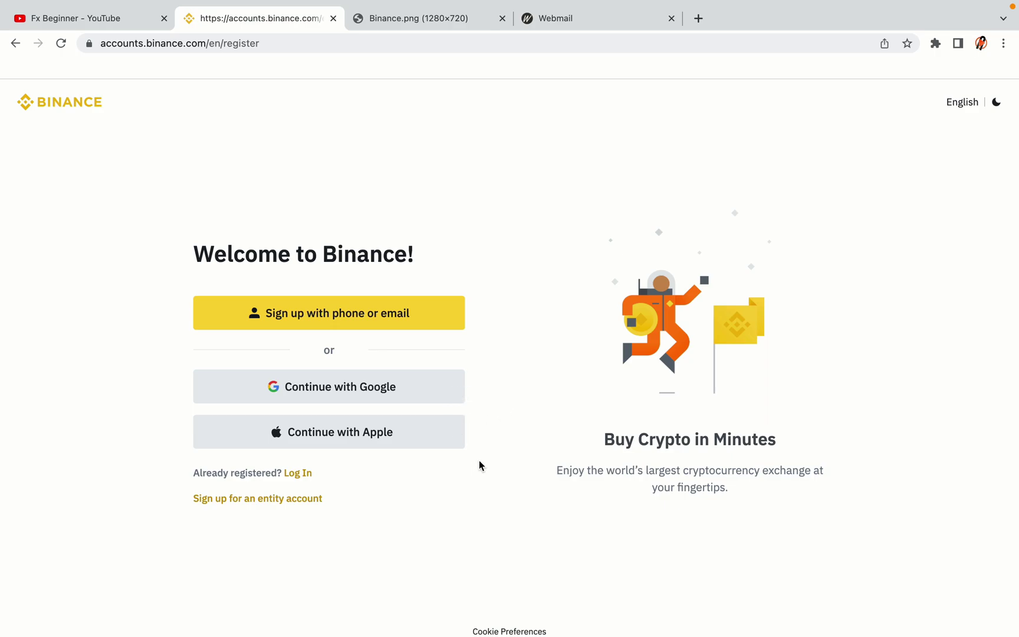
pyautogui.click(420, 324)
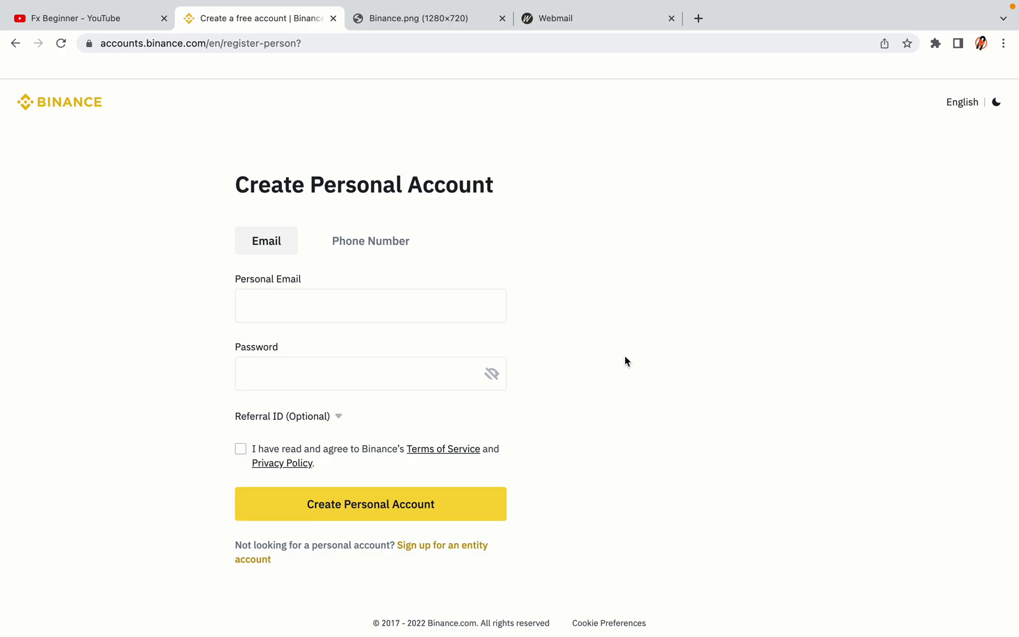
pyautogui.click(470, 371)
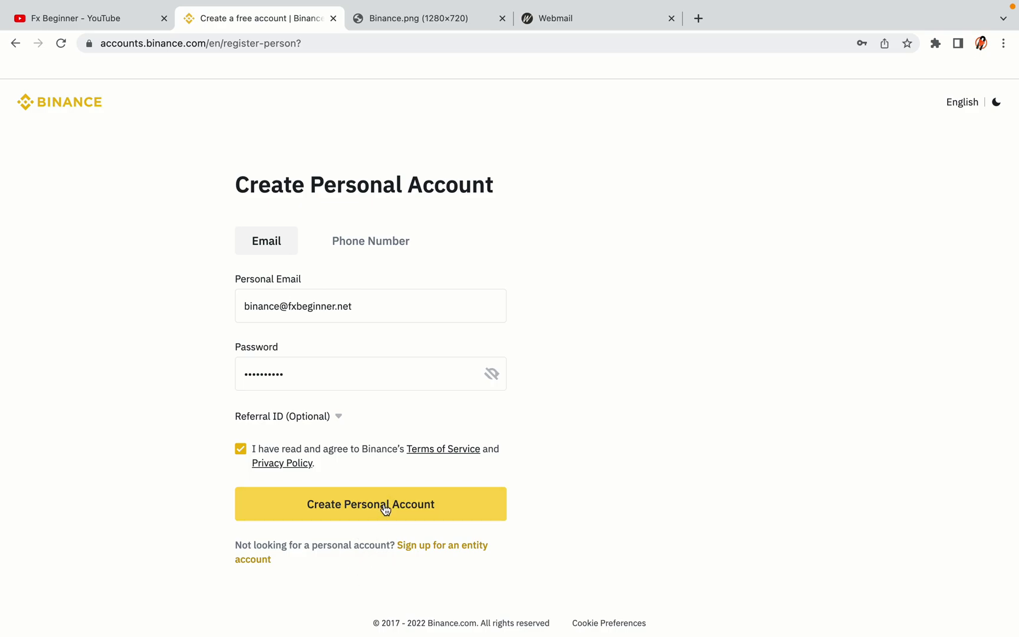
pyautogui.click(389, 511)
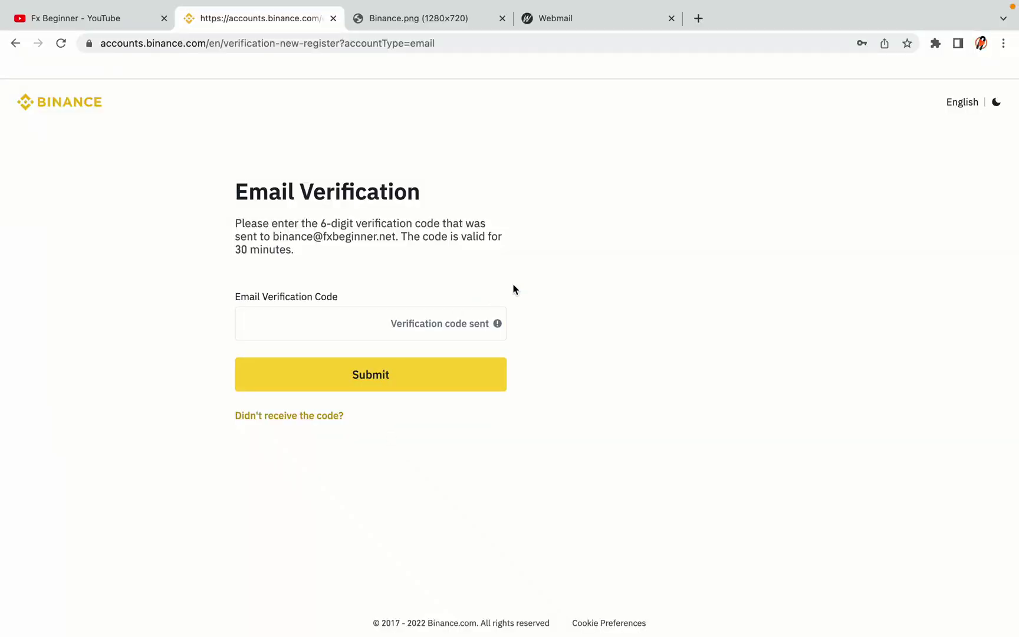
# - Switch to Webmail and open the registration confirmation email from Binance in the inbox
pyautogui.moveTo(579, 18); pyautogui.dragTo(407, 17)
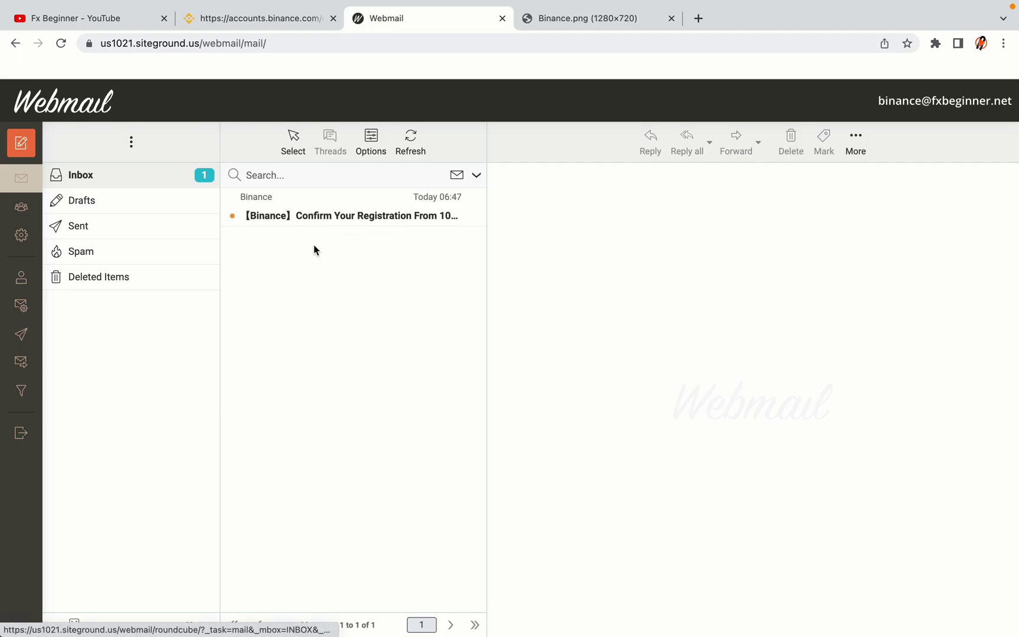
pyautogui.click(355, 215)
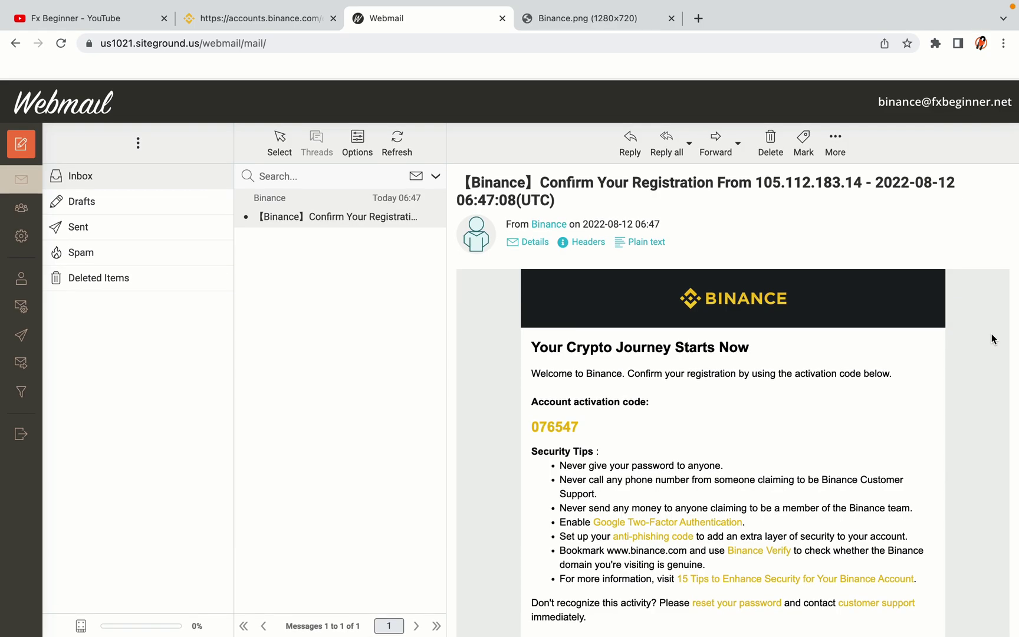
pyautogui.scroll(-1, 763, 340)
pyautogui.scroll(-3, 763, 341)
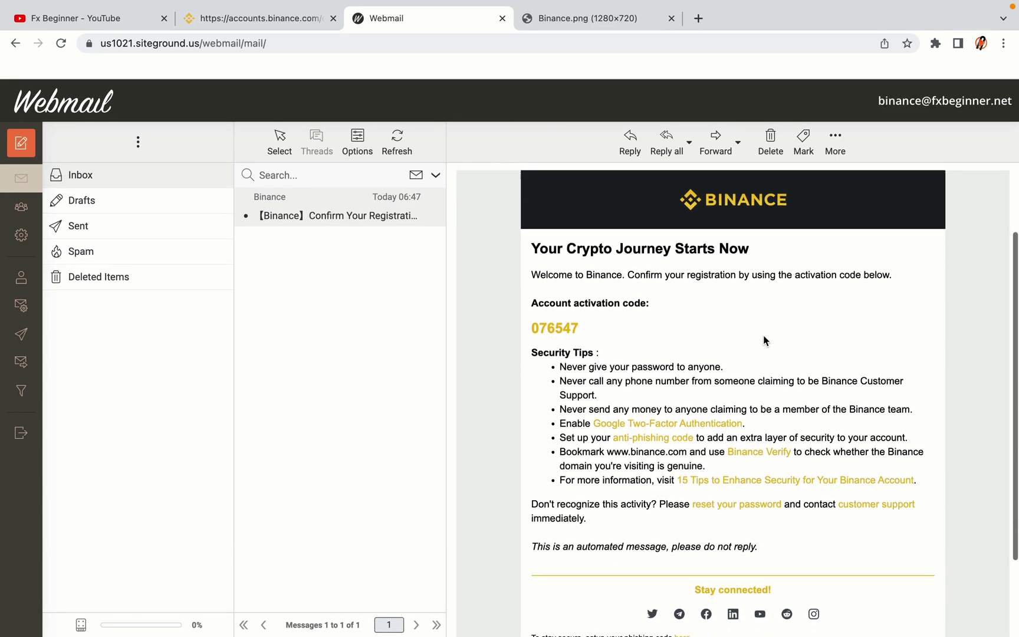
pyautogui.scroll(1, 764, 340)
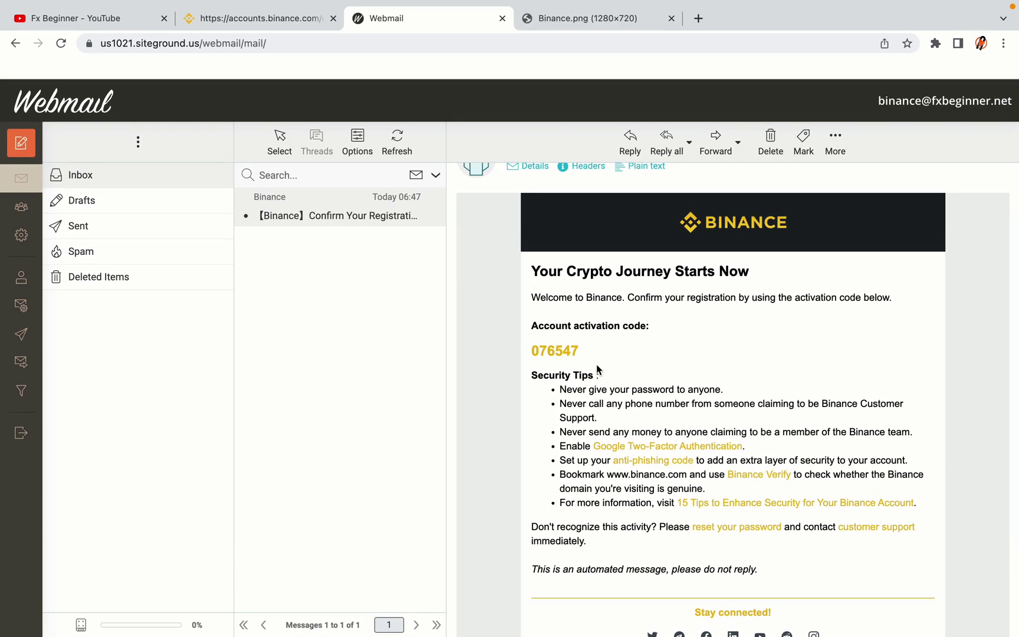
# - Copy the account activation code from the Binance confirmation email
pyautogui.moveTo(531, 351); pyautogui.dragTo(579, 349)
pyautogui.click(585, 352)
pyautogui.moveTo(532, 351); pyautogui.dragTo(578, 349)
pyautogui.rightClick(567, 351)
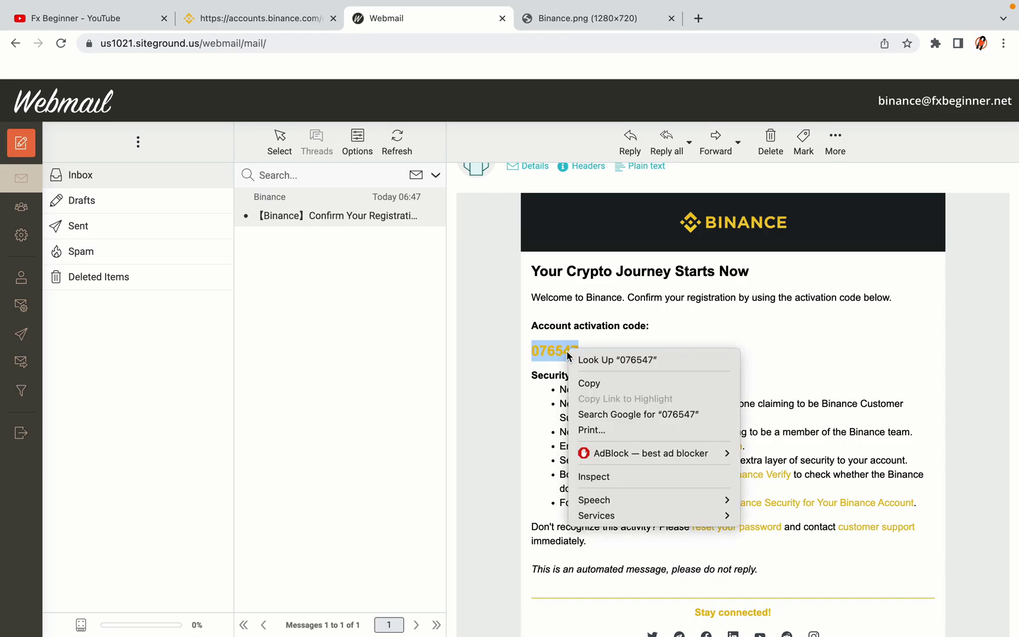
pyautogui.click(584, 382)
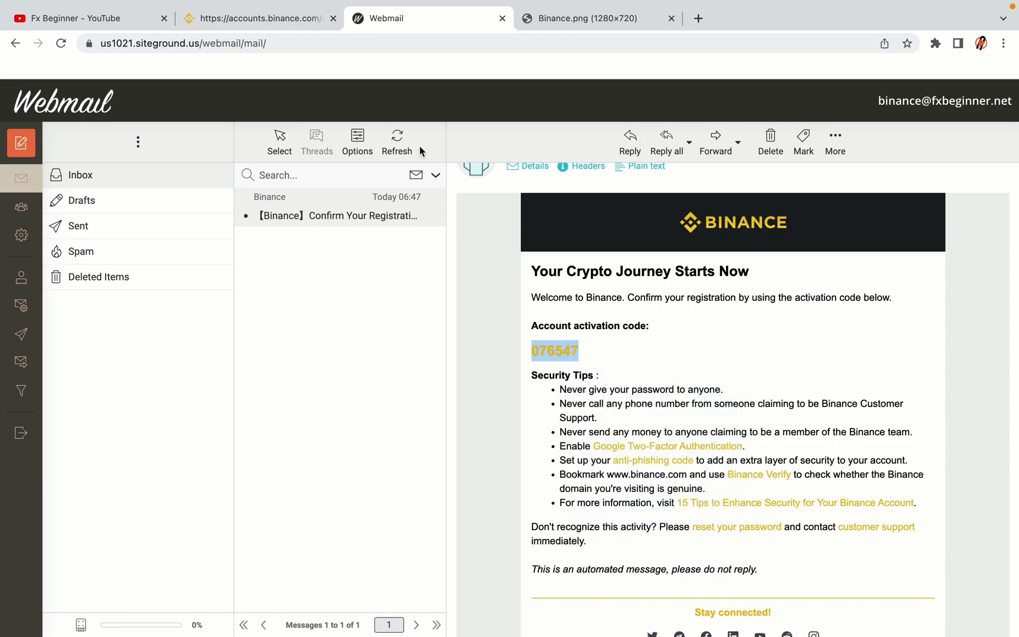
# - Return to the Binance Email Verification page, paste the email verification code and submit it
pyautogui.click(266, 19)
pyautogui.click(336, 318)
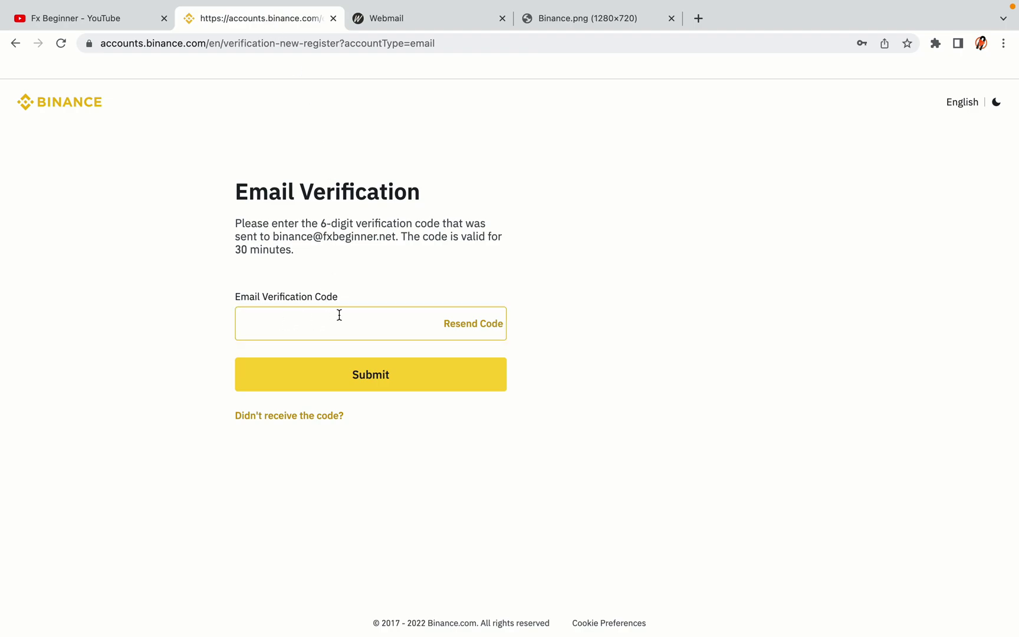
pyautogui.press('super+v')
pyautogui.click(179, 301)
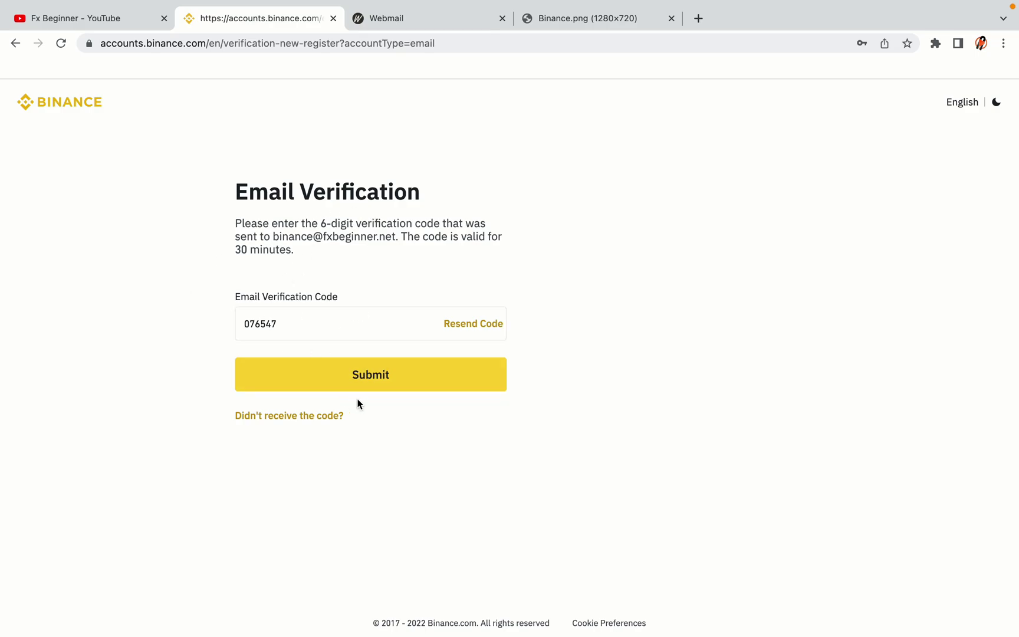
pyautogui.click(470, 387)
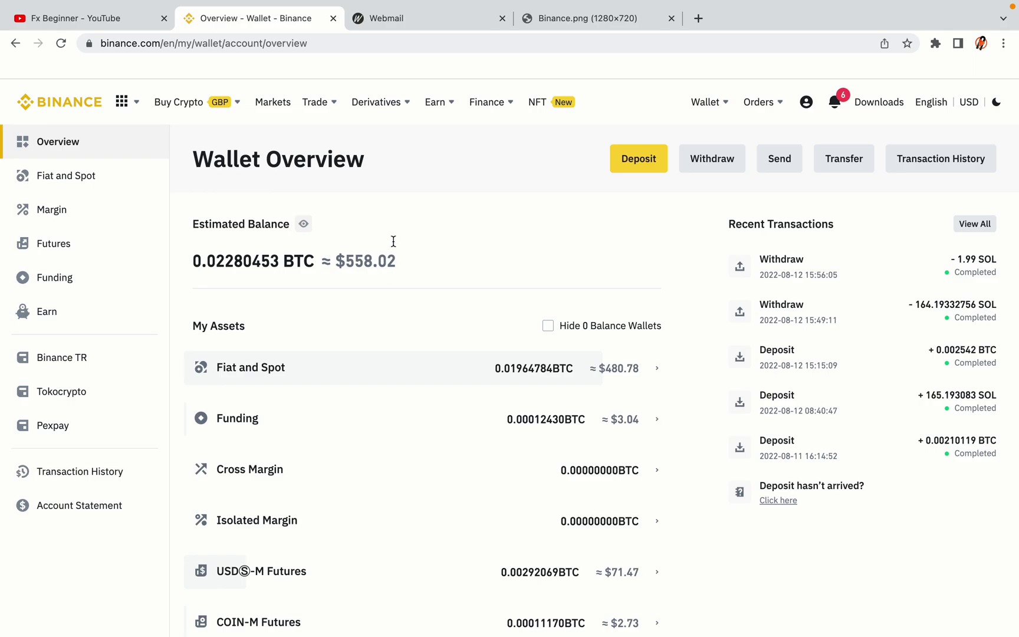
# - Review the estimated balance, asset wallets and recent transactions on the Wallet Overview page
pyautogui.scroll(-3, 626, 271)
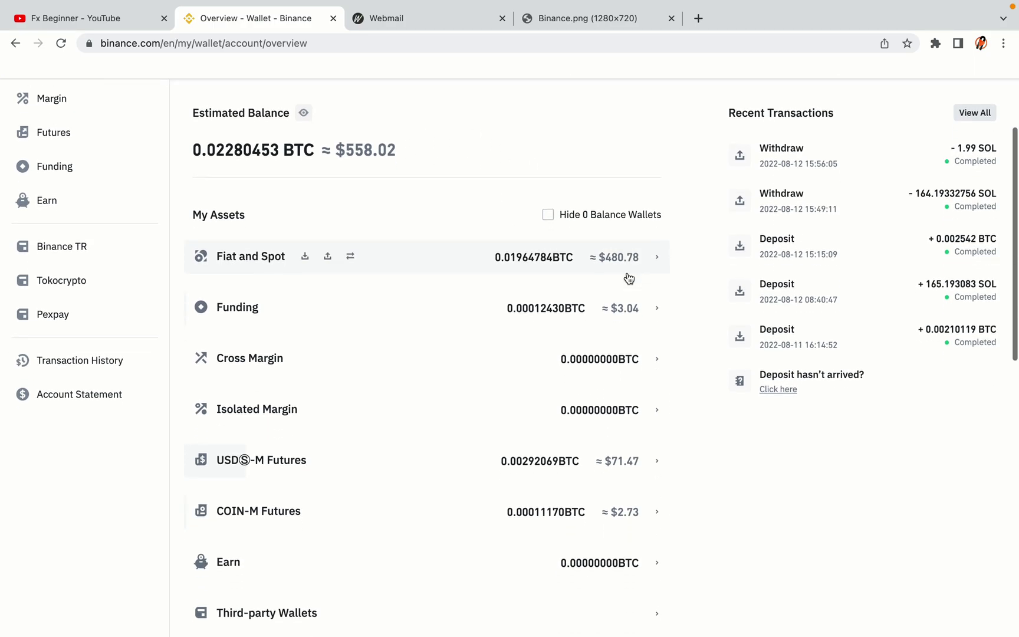
pyautogui.scroll(-3, 627, 277)
pyautogui.scroll(6, 626, 277)
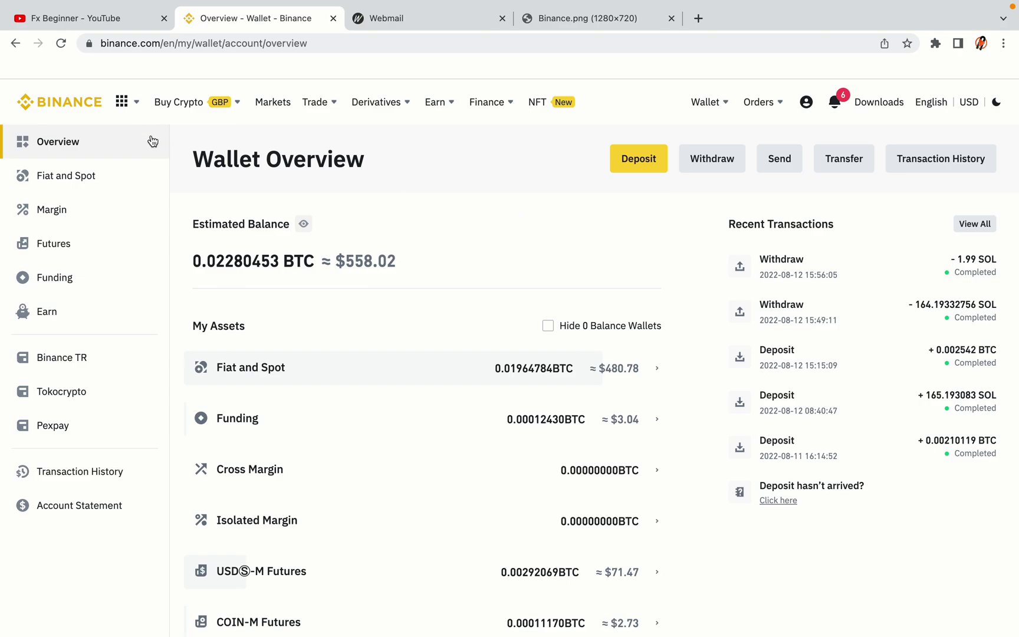
# - Look over the available Buy Crypto payment methods and Trade options, and return to the Binance homepage
pyautogui.moveTo(198, 105)
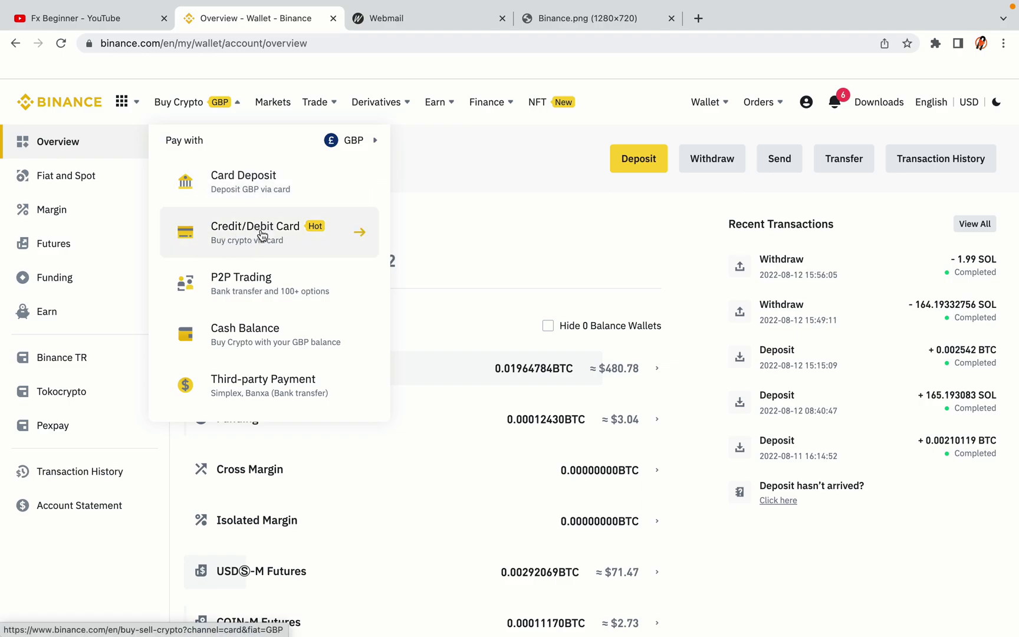
pyautogui.moveTo(312, 103)
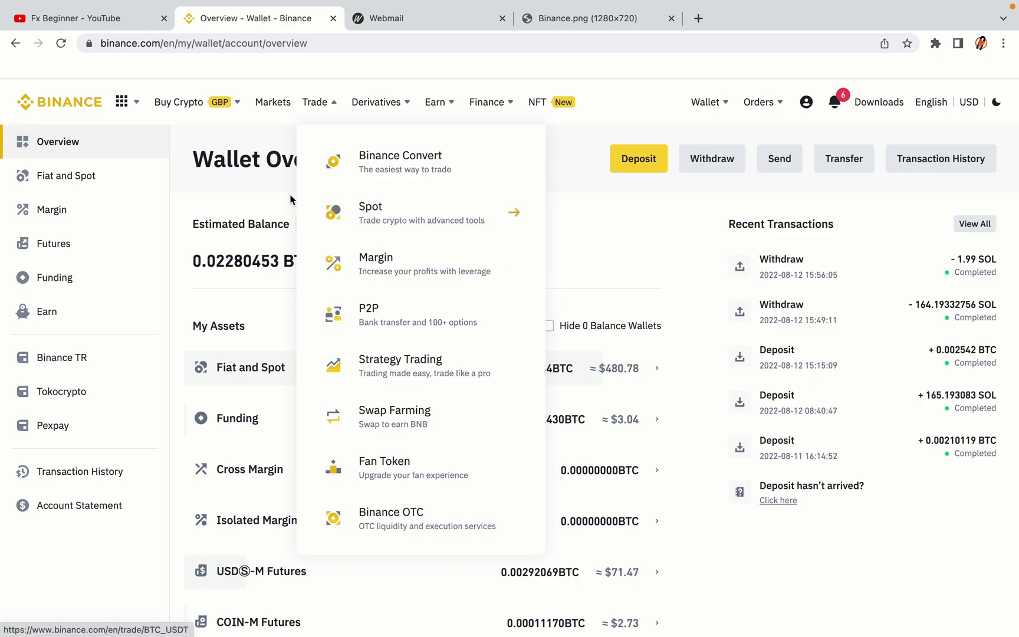
pyautogui.click(67, 97)
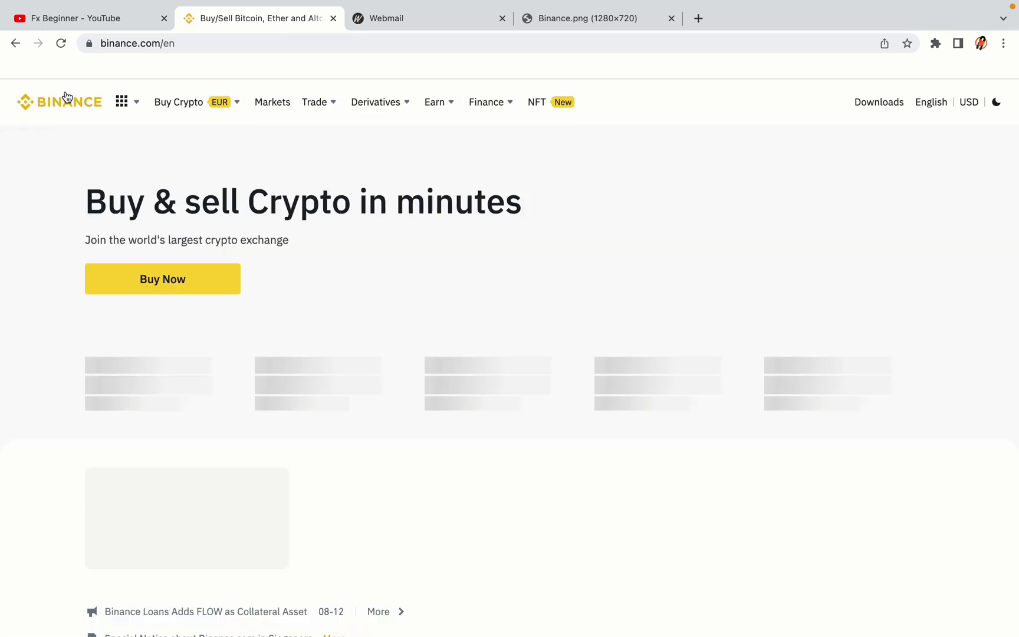